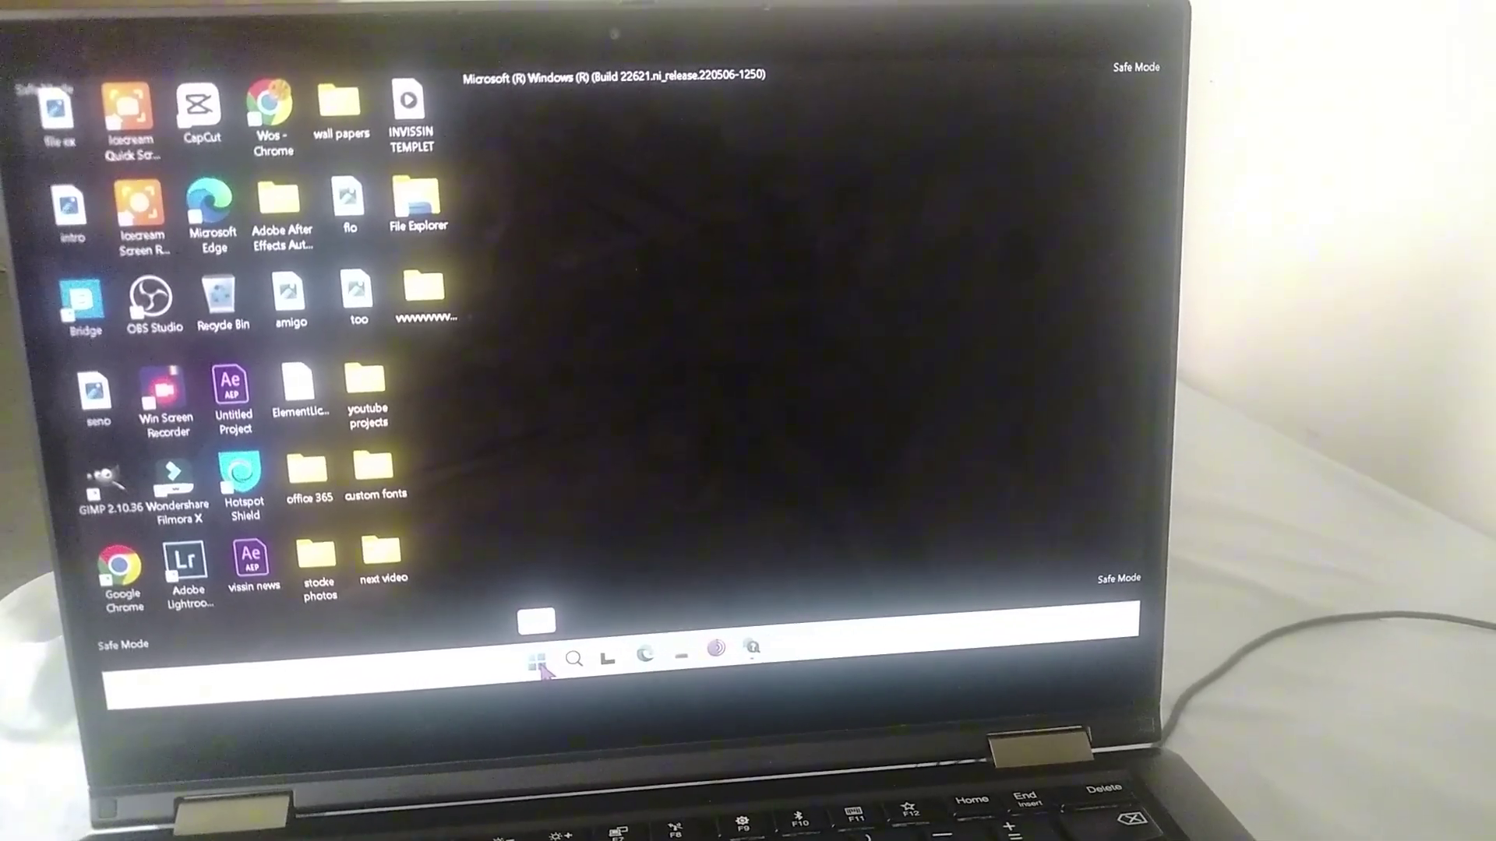
Restart the PC from the Start menu's power options.
left_click(539, 661)
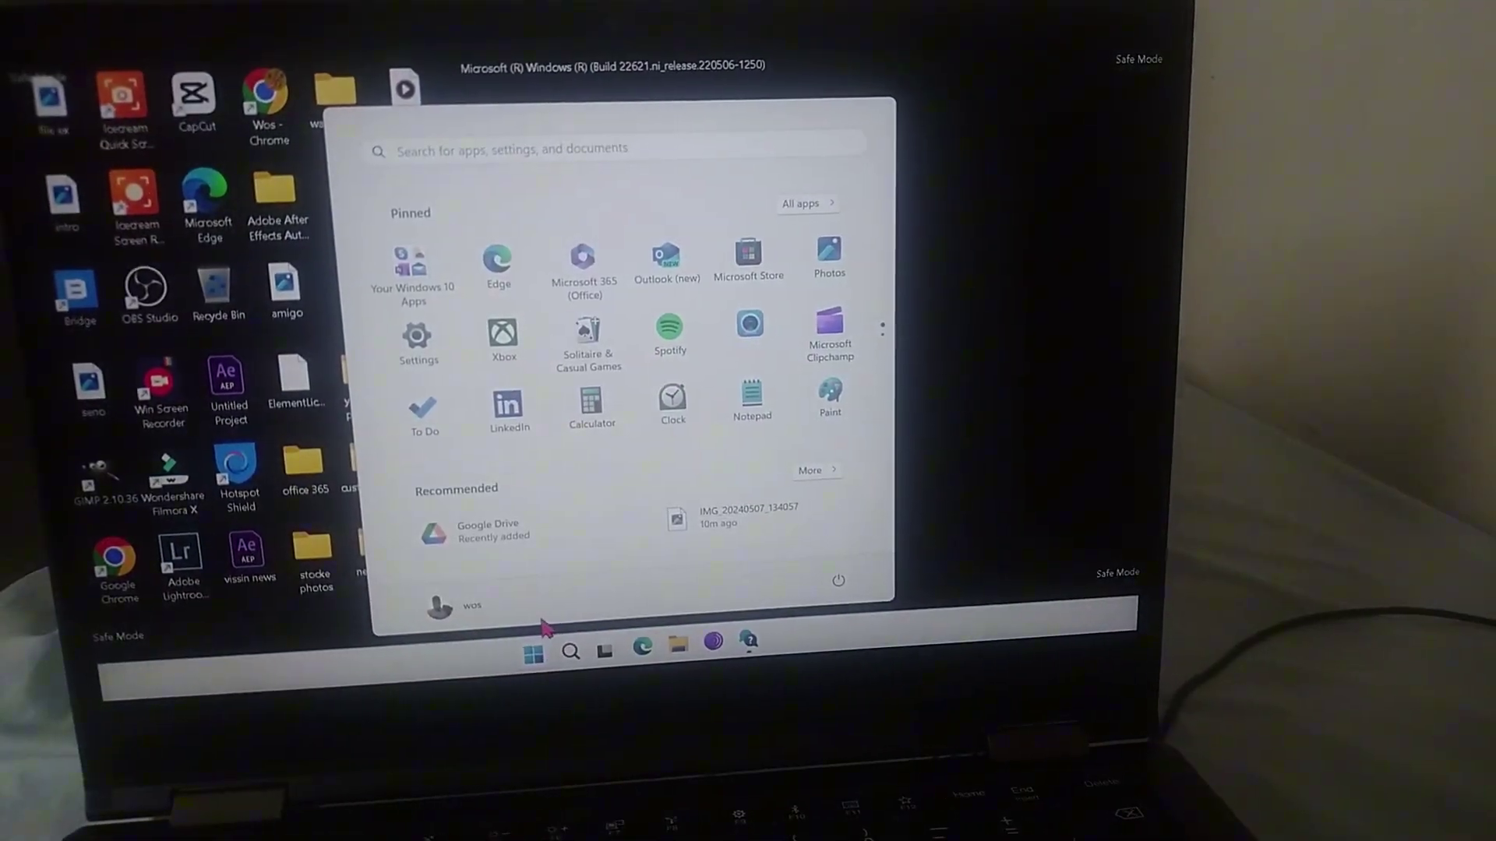
left_click(838, 580)
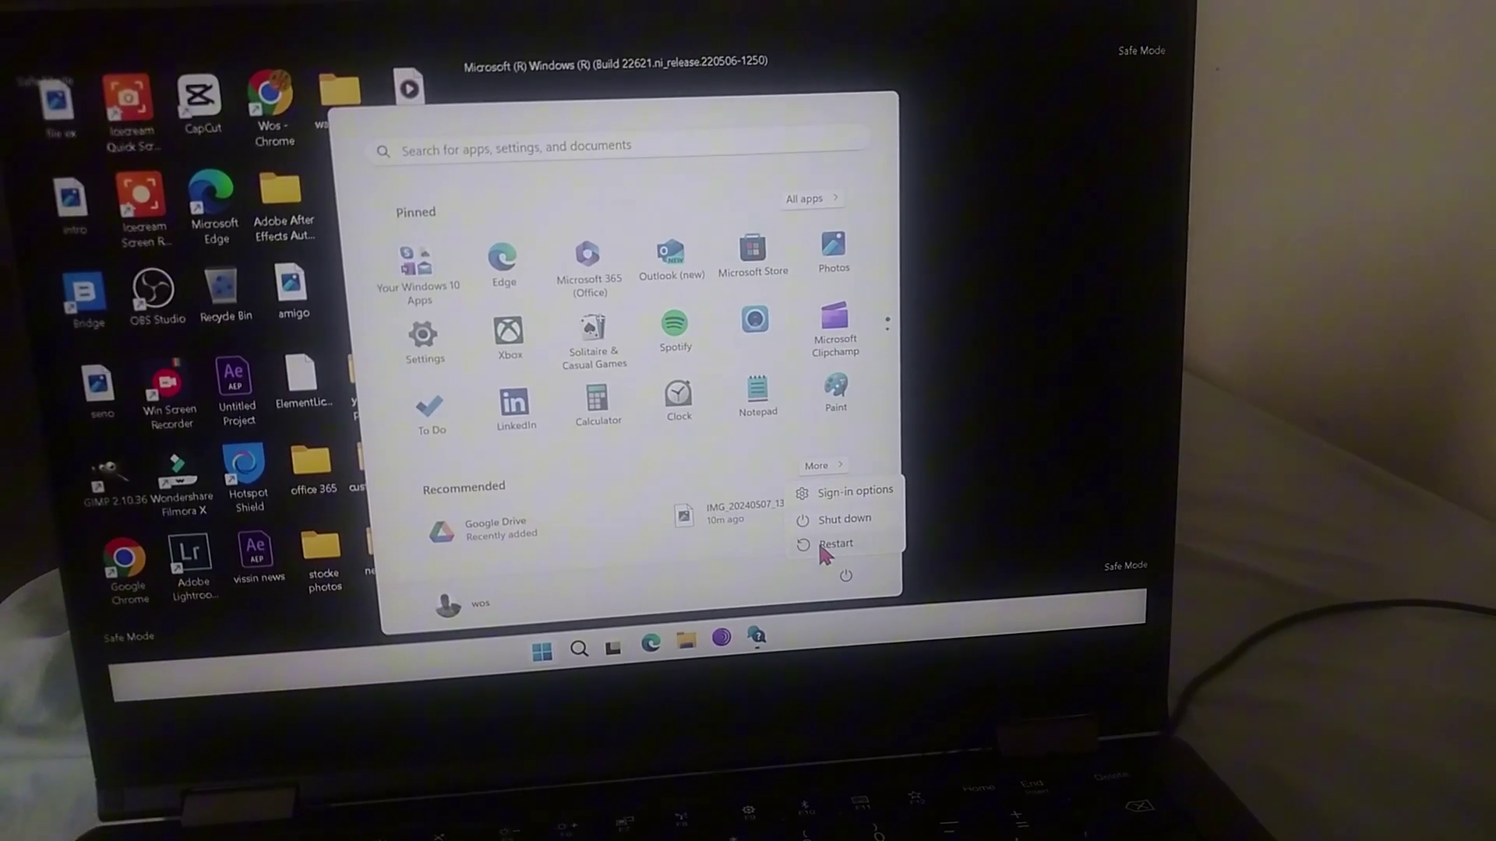
left_click(835, 544)
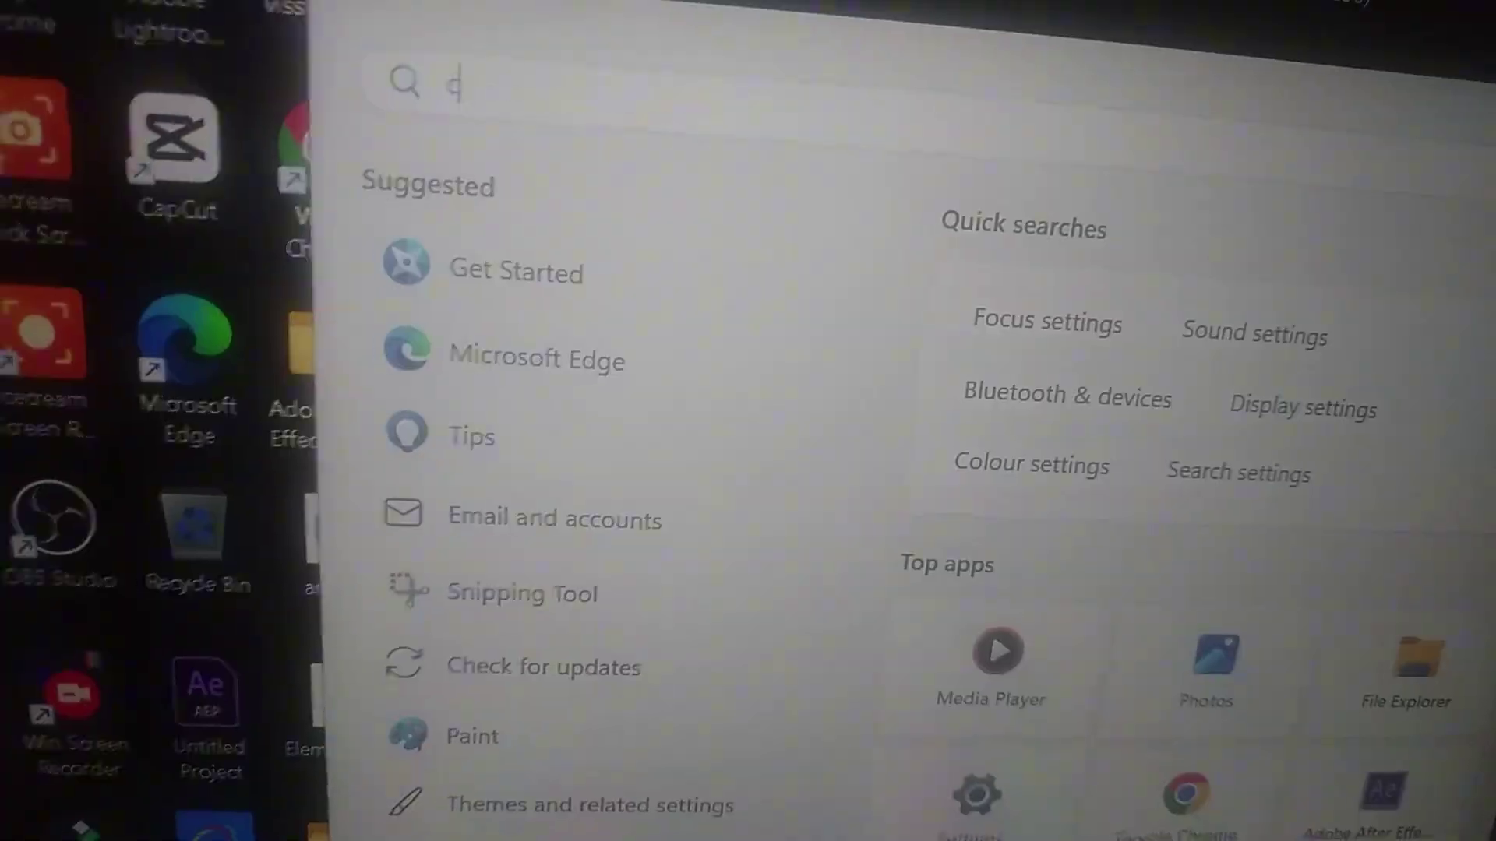
type("md")
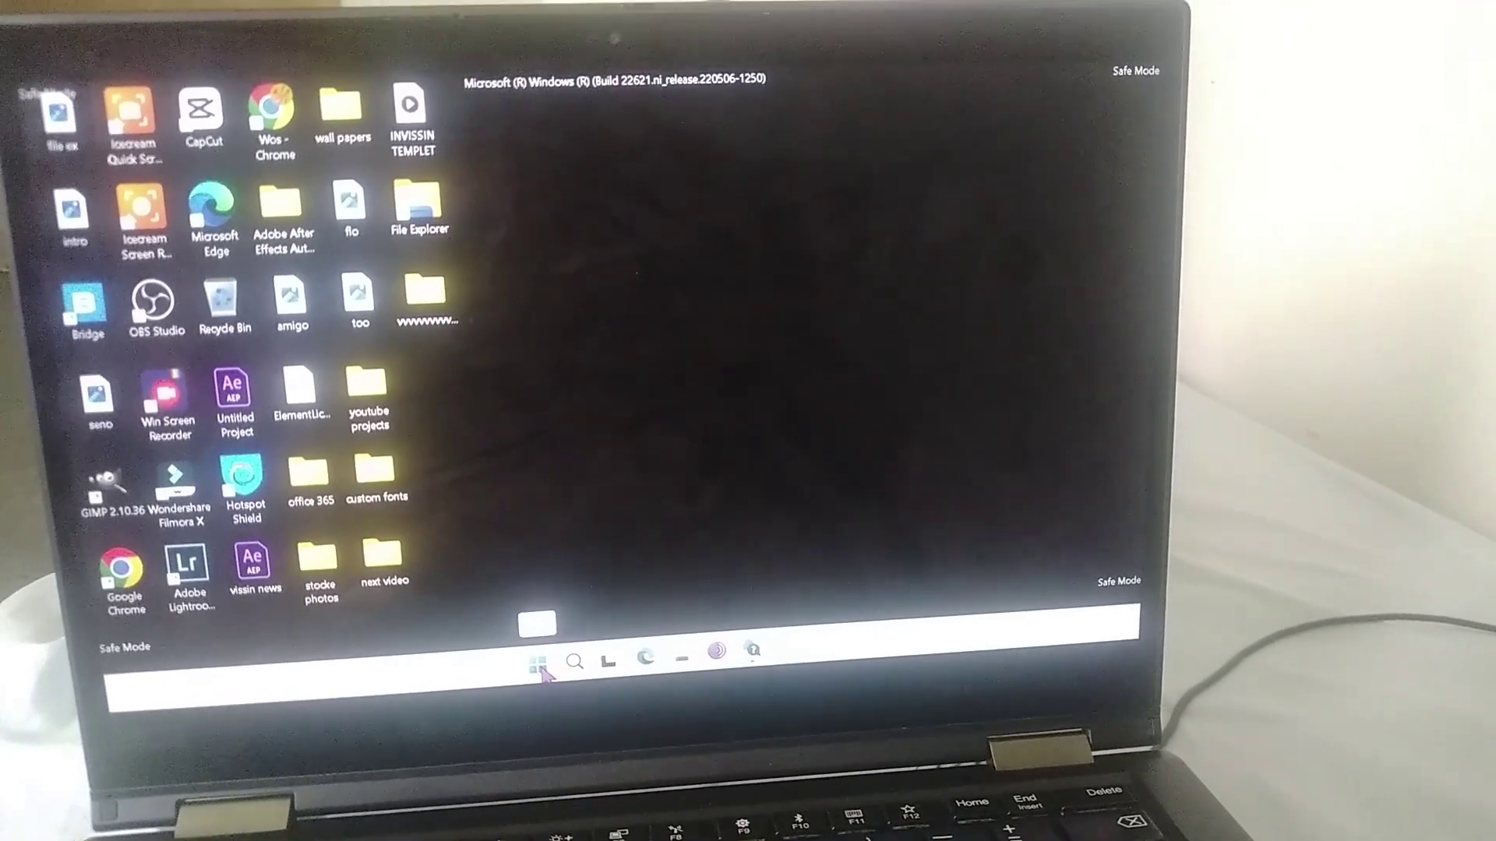
type("md")
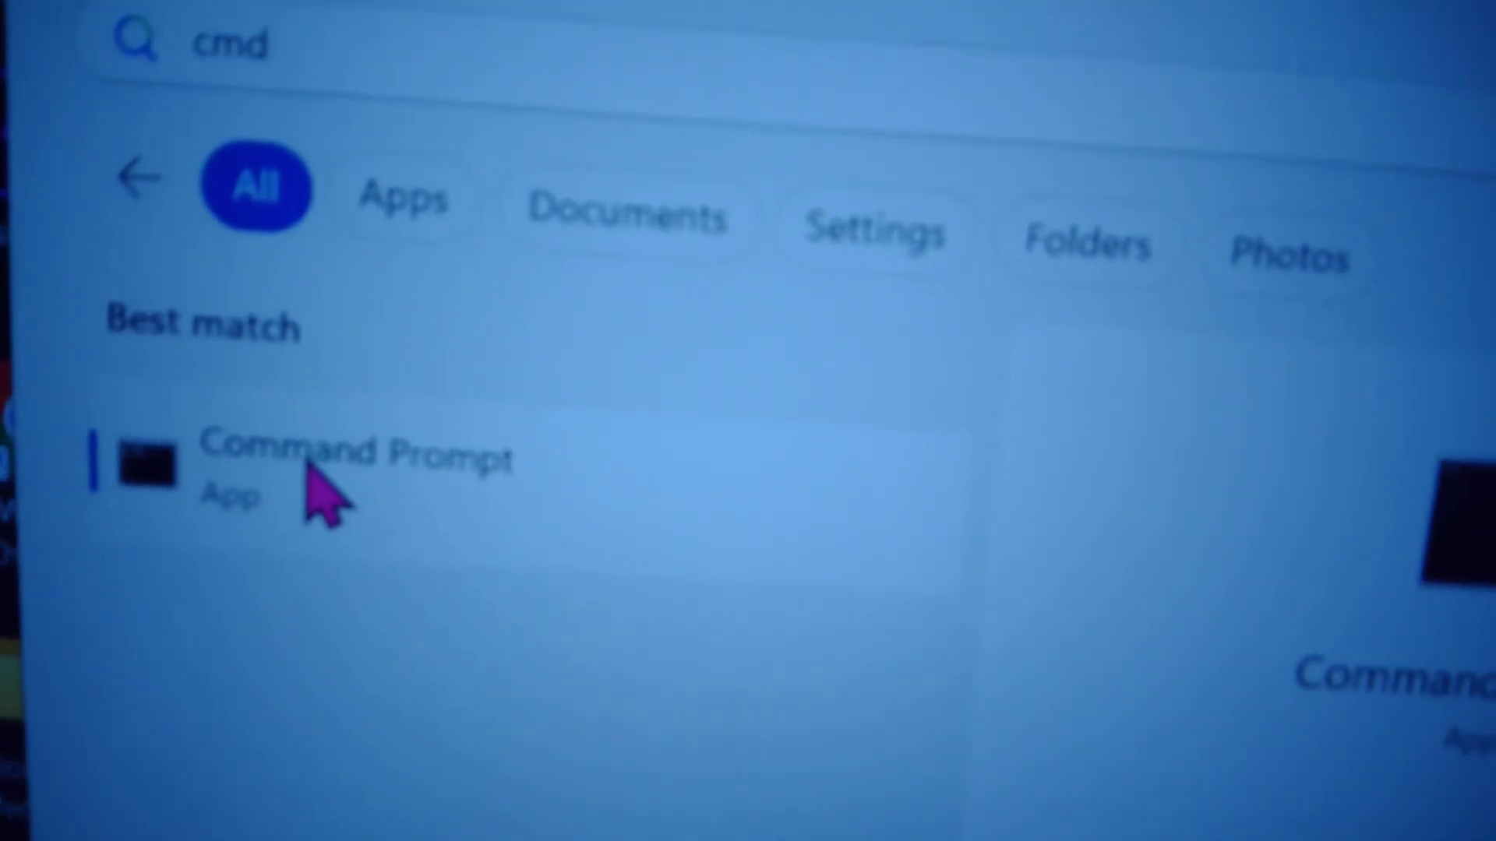
Run Command Prompt as administrator, then show Start's power options on the normal desktop.
right_click(315, 491)
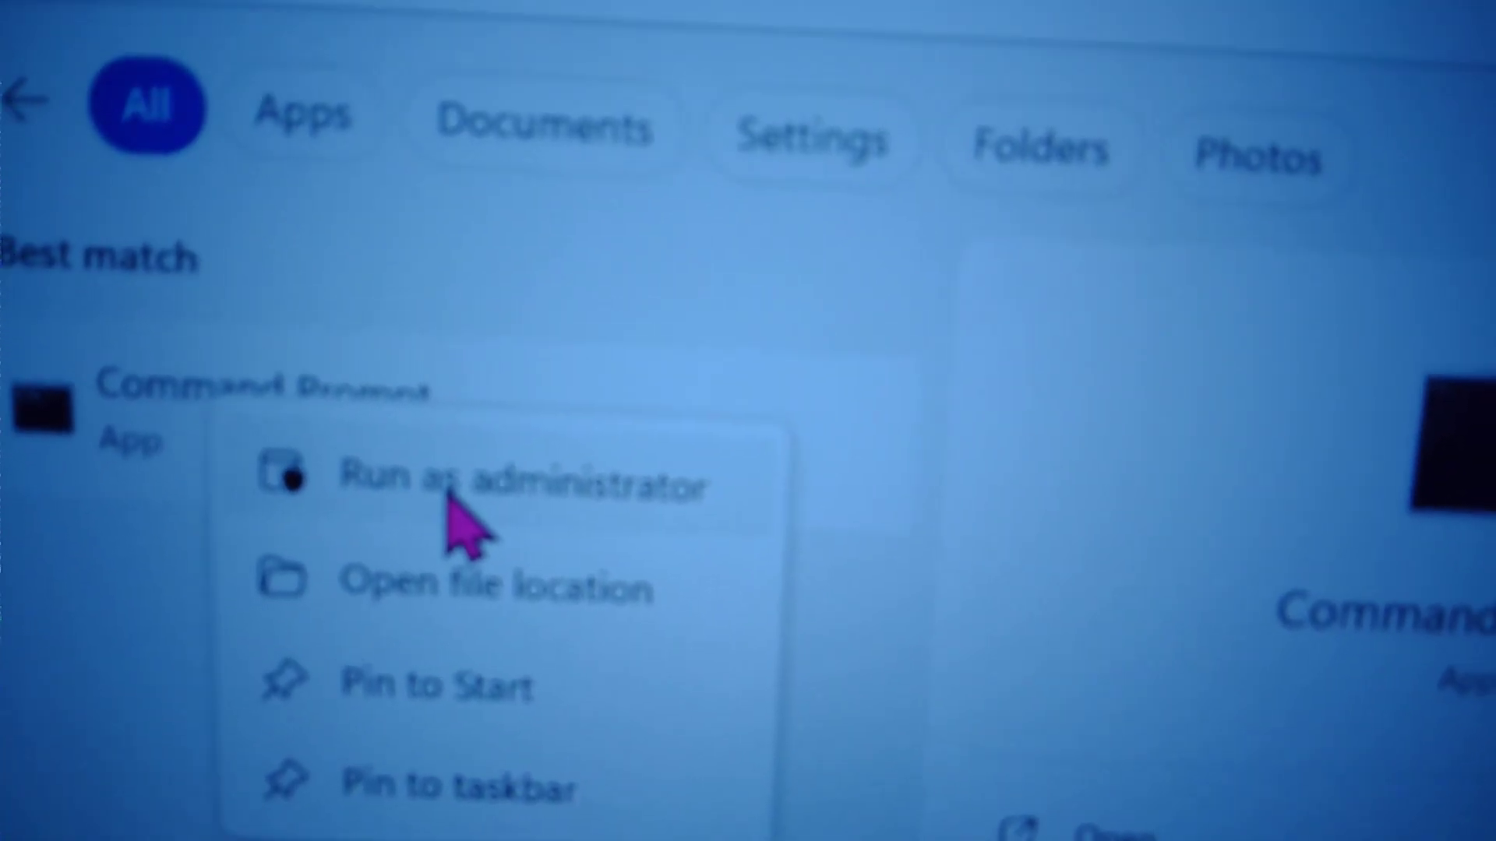
left_click(462, 479)
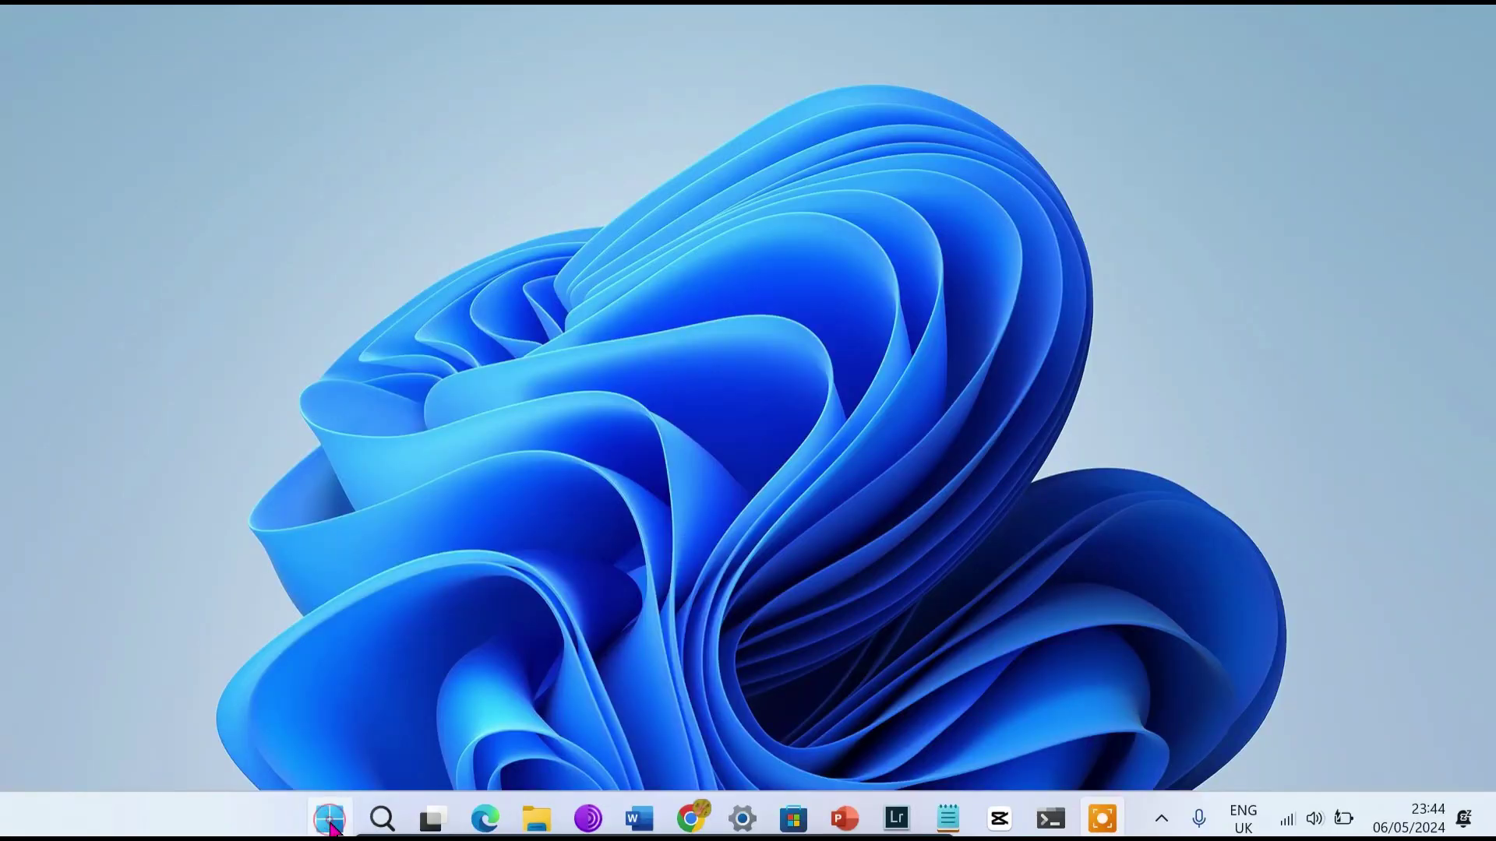
left_click(331, 821)
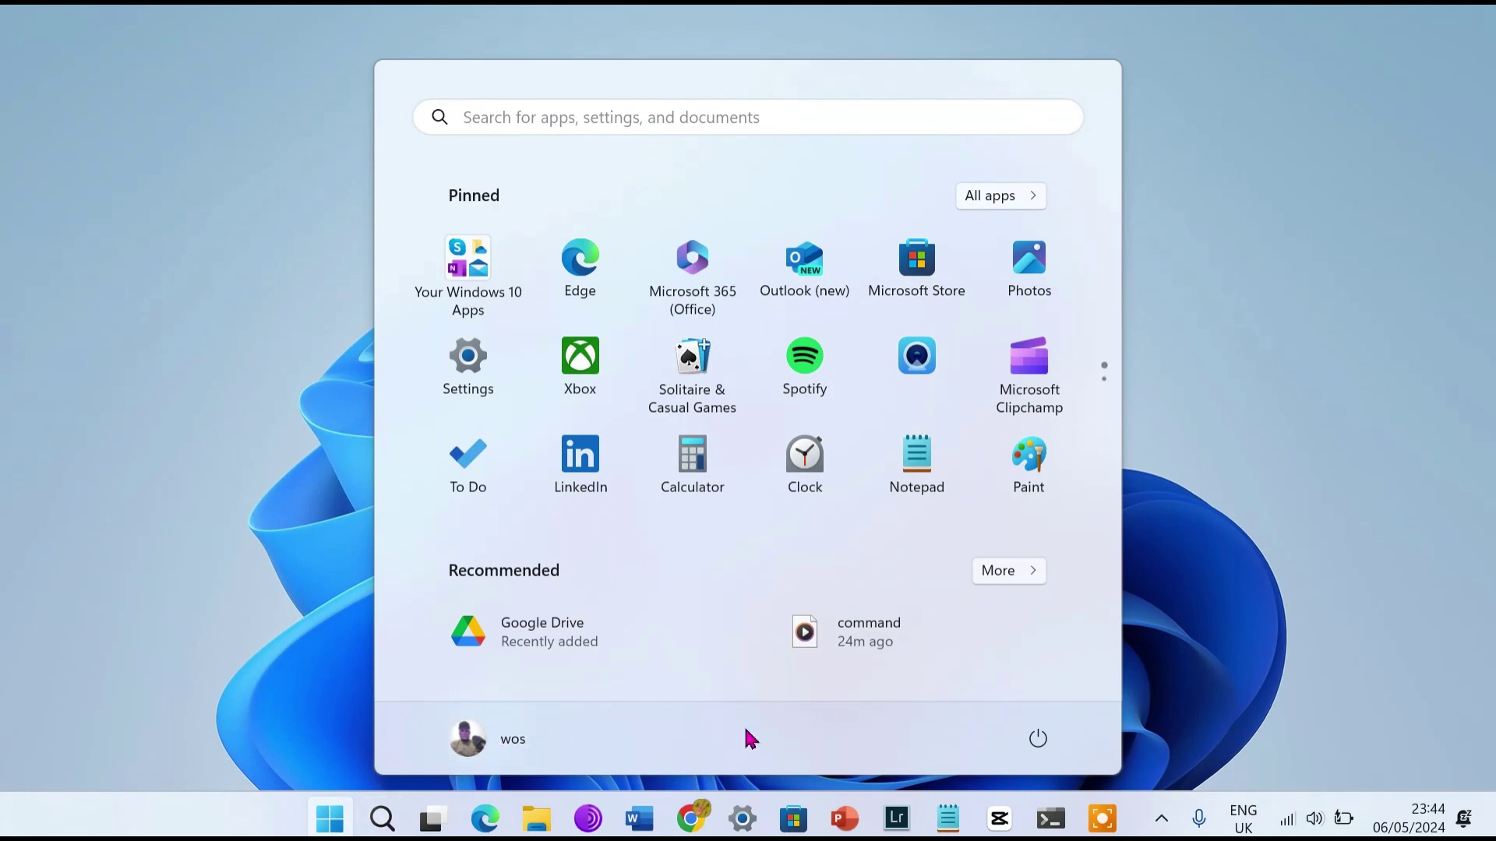
left_click(1039, 741)
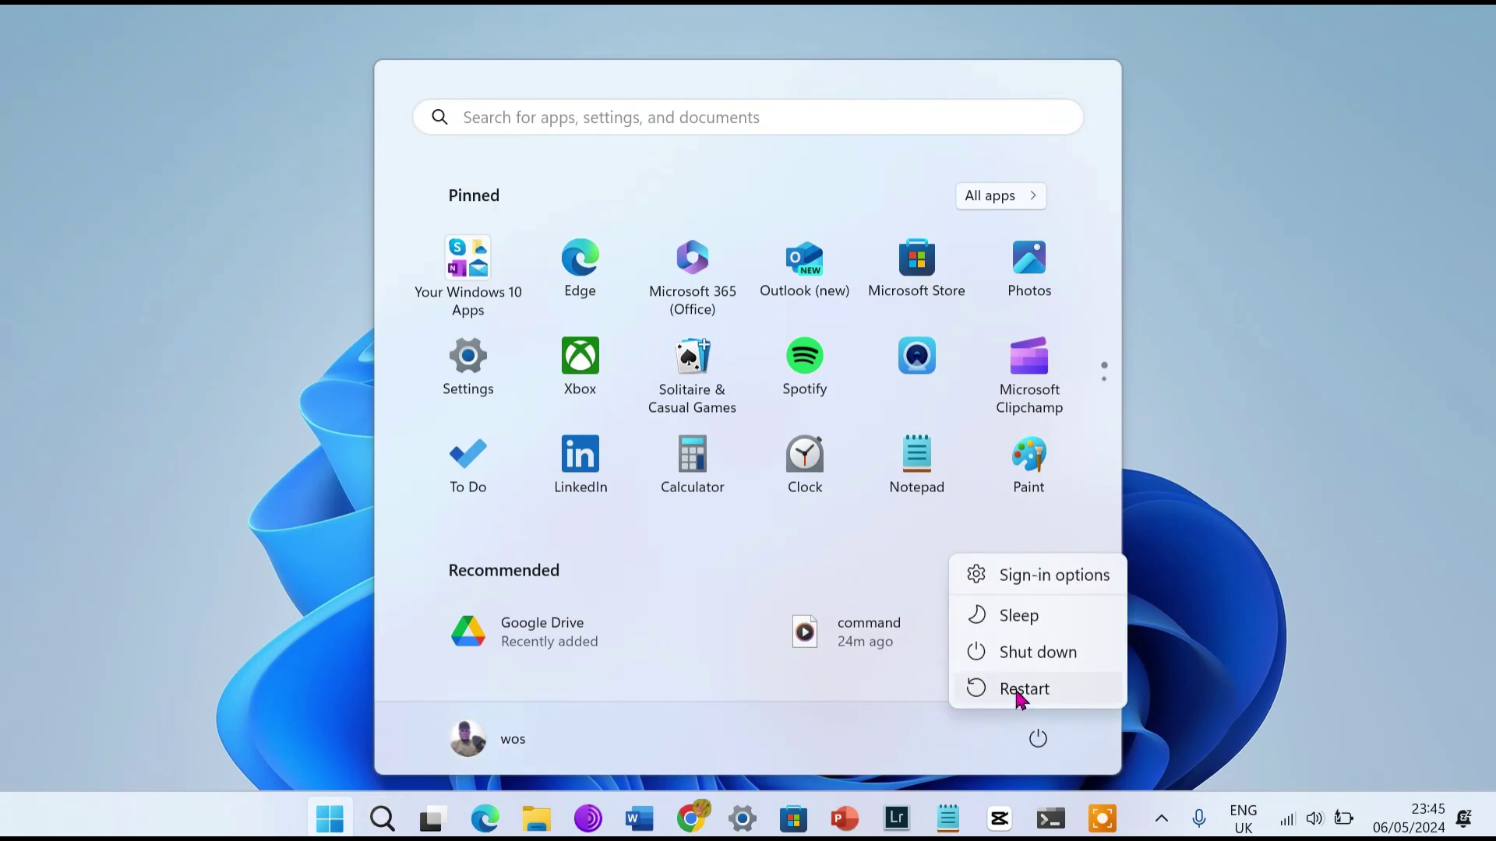